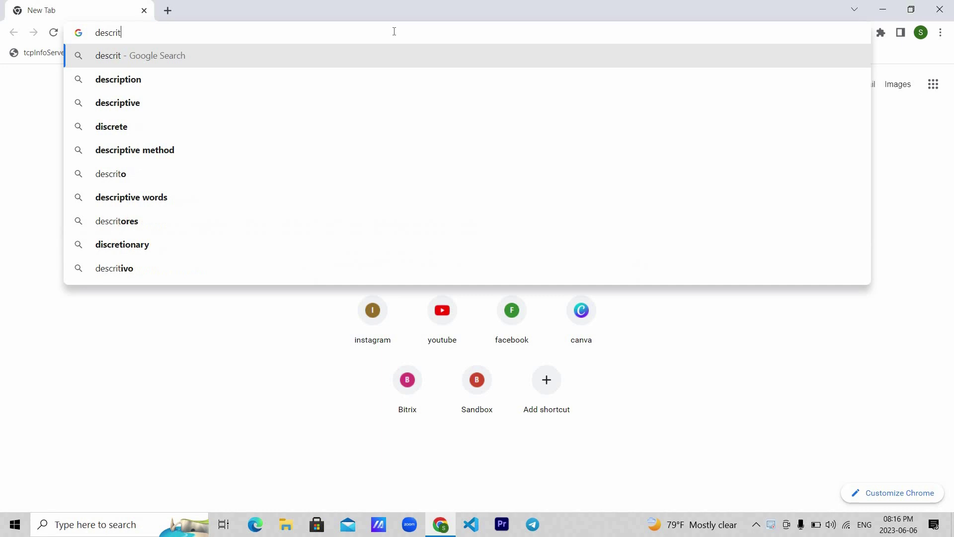
Search for the Descript download, sign up with Google, and run the Windows installer.
{"action": "type", "text": "pt down"}
{"action": "key", "text": "Return"}
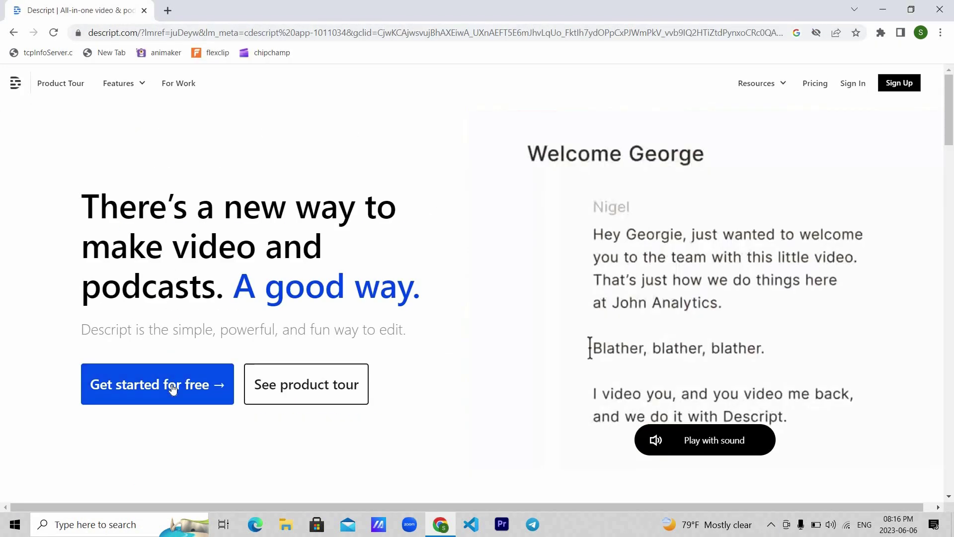
{"action": "left_click", "coordinate": [171, 389]}
{"action": "left_click", "coordinate": [454, 217]}
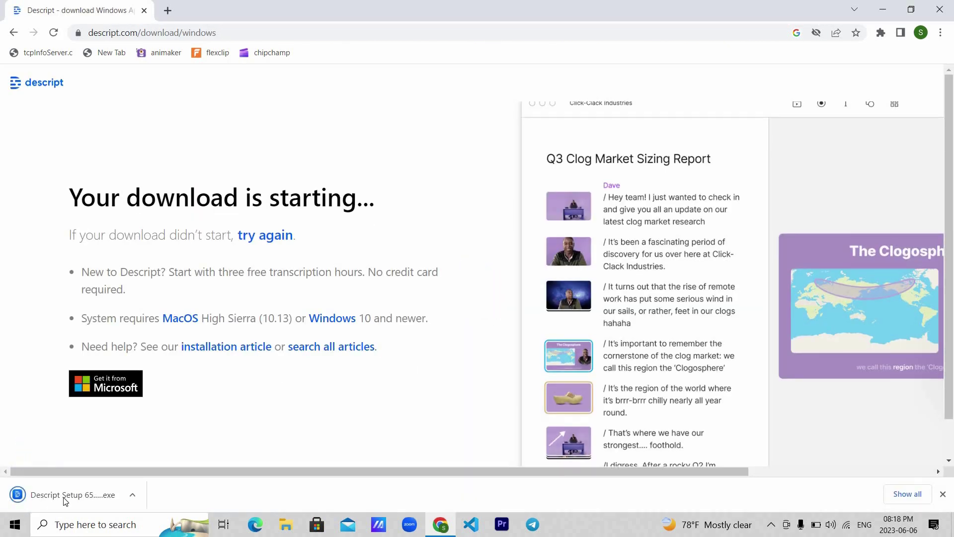
{"action": "left_click", "coordinate": [64, 497]}
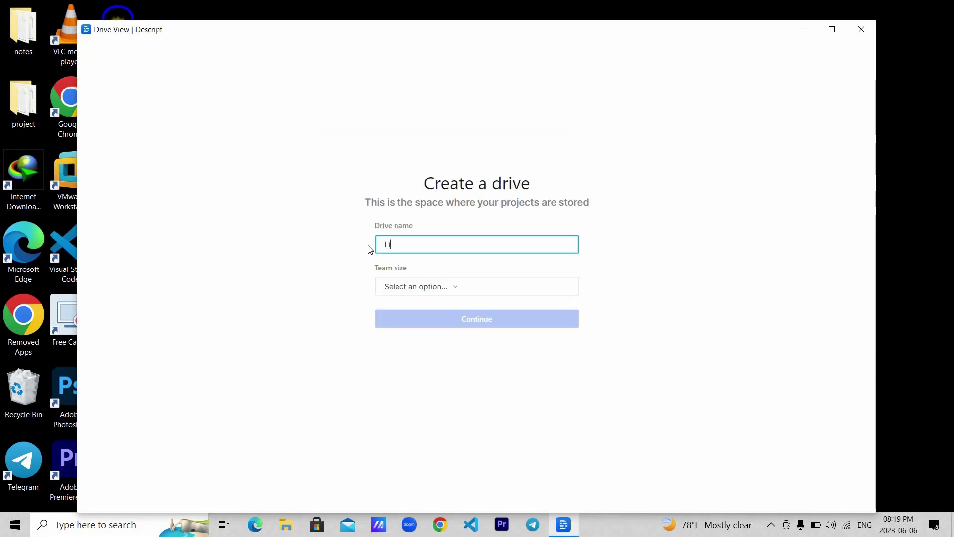
Create the LiftHub drive with a team size and Audio as default project type, then maximize Descript.
{"action": "type", "text": "nux"}
{"action": "left_click", "coordinate": [417, 287]}
{"action": "left_click", "coordinate": [437, 311]}
{"action": "left_click", "coordinate": [406, 321]}
{"action": "left_click", "coordinate": [444, 333]}
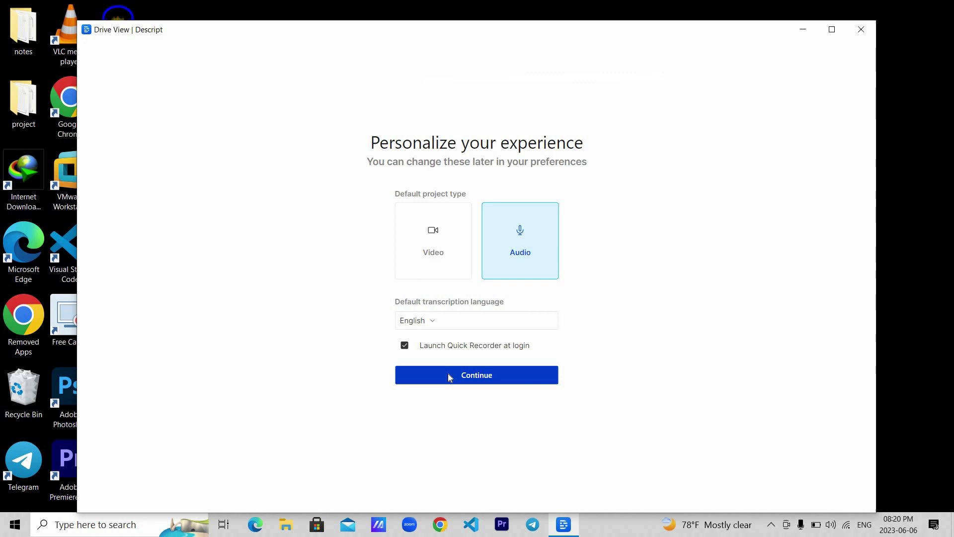
{"action": "left_click", "coordinate": [449, 376]}
{"action": "left_click", "coordinate": [488, 313]}
{"action": "left_click", "coordinate": [831, 30]}
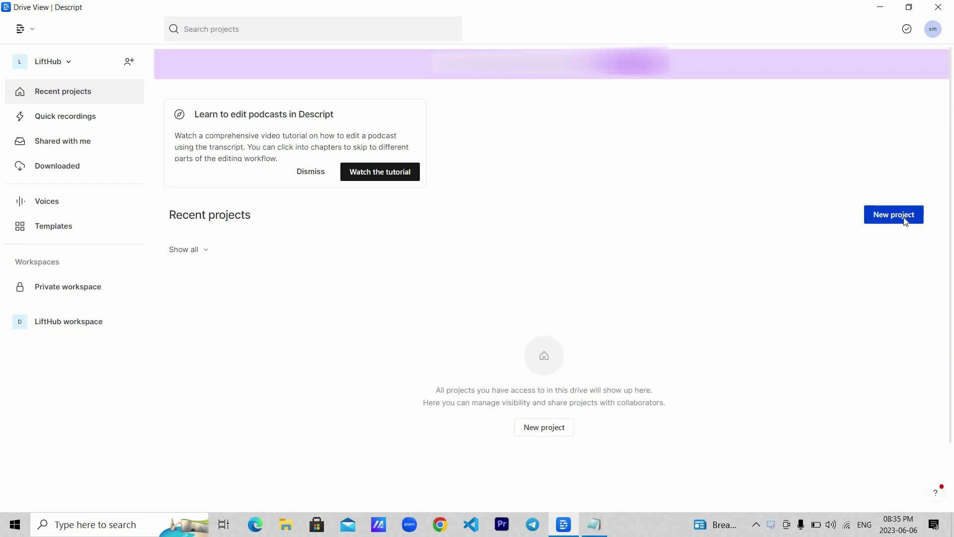
Start a new project and scroll through the Popcorn squirrel story script.
{"action": "left_click", "coordinate": [905, 221]}
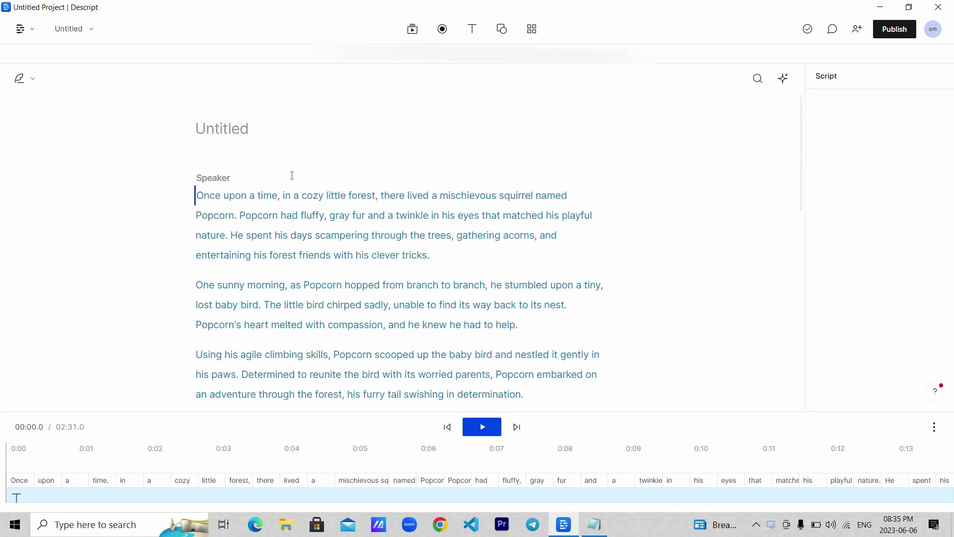
{"action": "scroll", "coordinate": [297, 270], "scroll_direction": "down", "scroll_amount": 5}
{"action": "scroll", "coordinate": [297, 271], "scroll_direction": "down", "scroll_amount": 3}
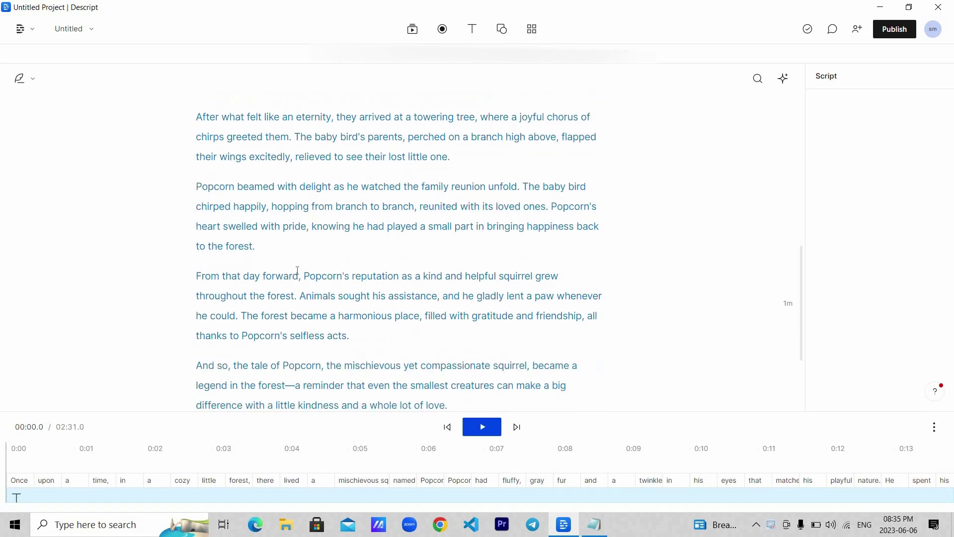
{"action": "scroll", "coordinate": [297, 271], "scroll_direction": "down", "scroll_amount": 3}
{"action": "key", "text": "ctrl+Home"}
Make stock voice Emily the speaker and play the story.
{"action": "left_click", "coordinate": [213, 178]}
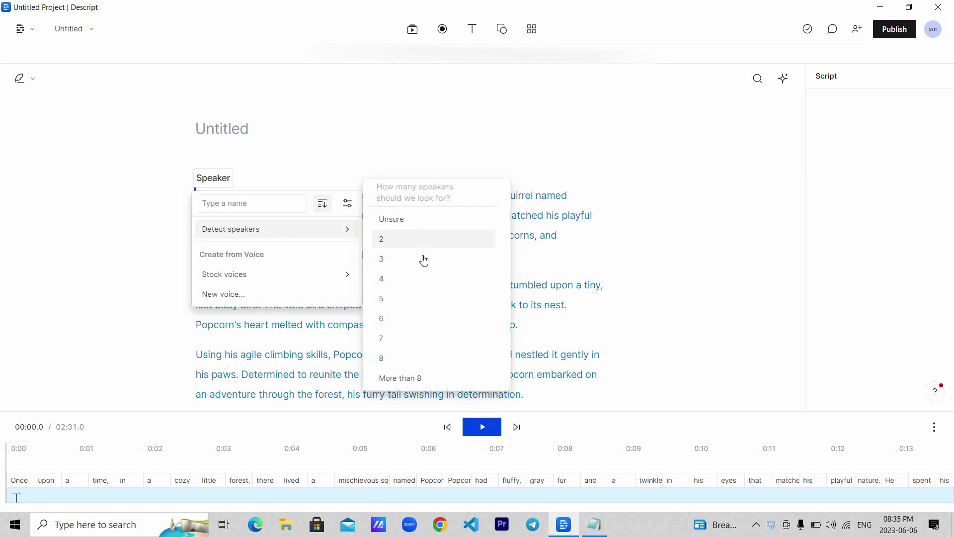
{"action": "mouse_move", "coordinate": [224, 274]}
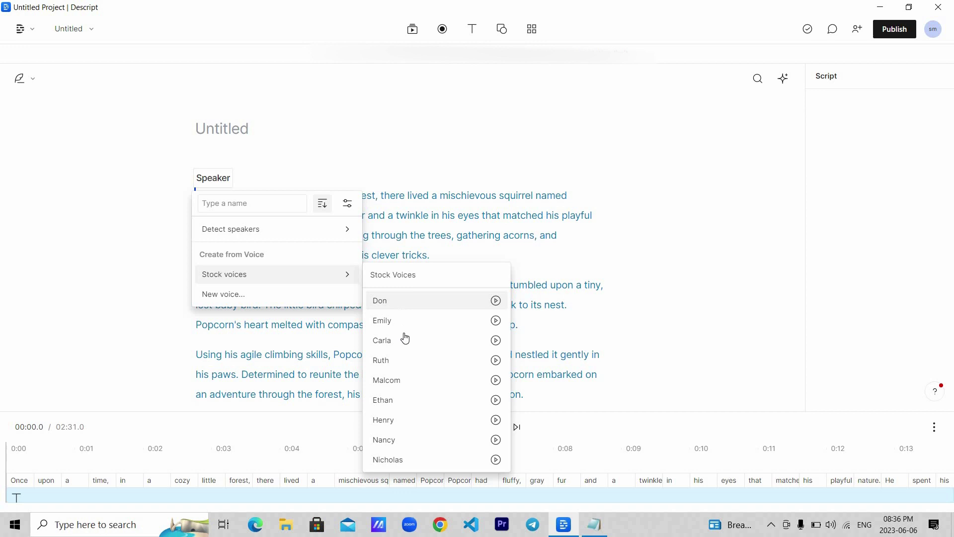
{"action": "left_click", "coordinate": [445, 318]}
{"action": "mouse_move", "coordinate": [208, 178]}
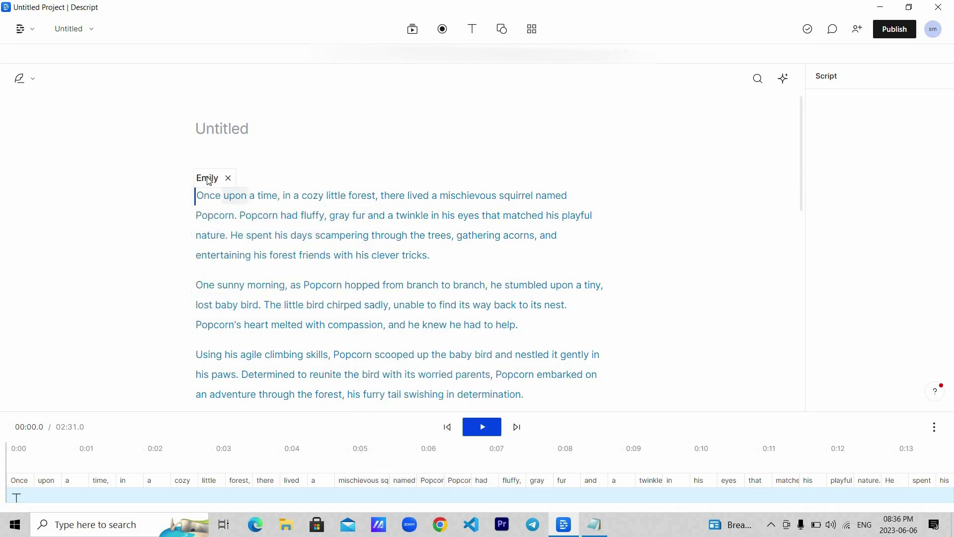
{"action": "left_click", "coordinate": [482, 426]}
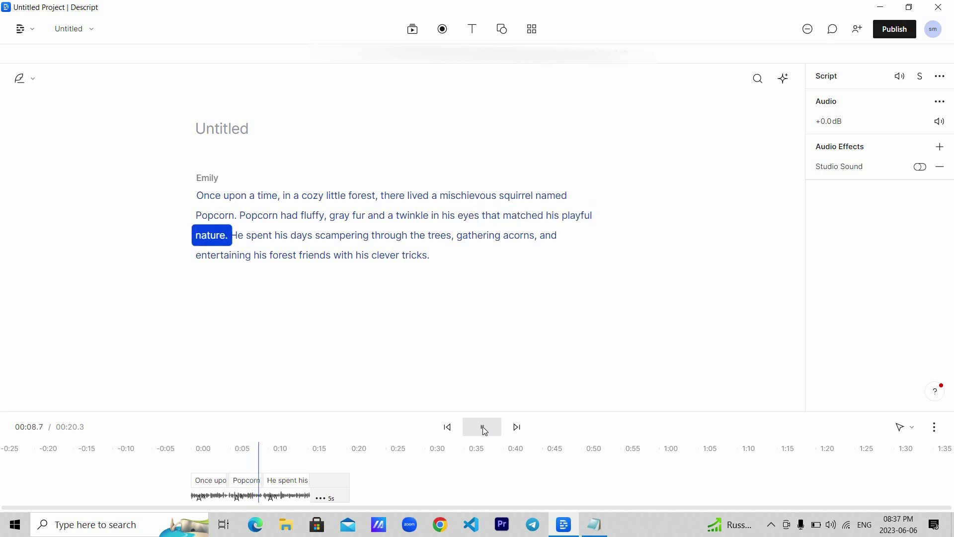
Skip ahead in Emily's playback and preview her speaking styles, such as Formal.
{"action": "left_click", "coordinate": [644, 204]}
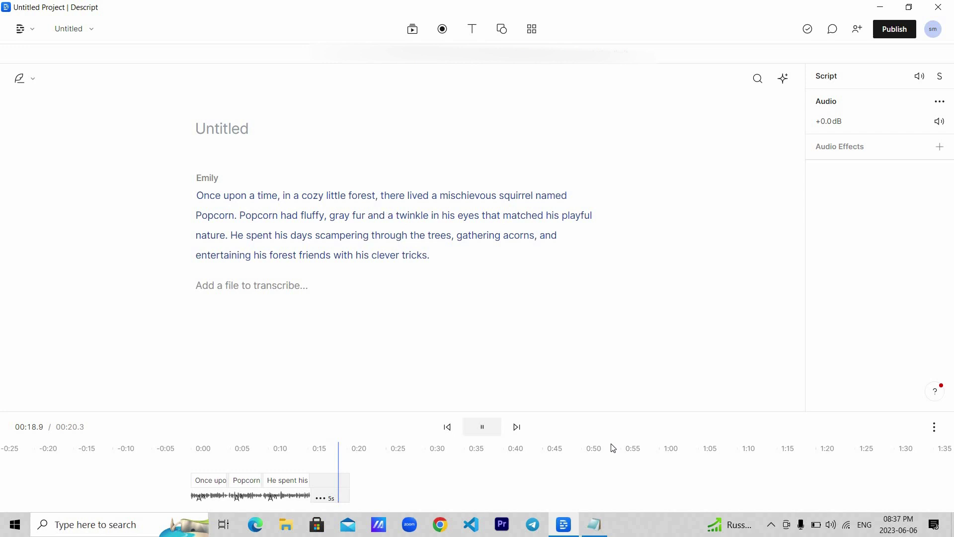
{"action": "left_click", "coordinate": [207, 180]}
{"action": "mouse_move", "coordinate": [272, 229]}
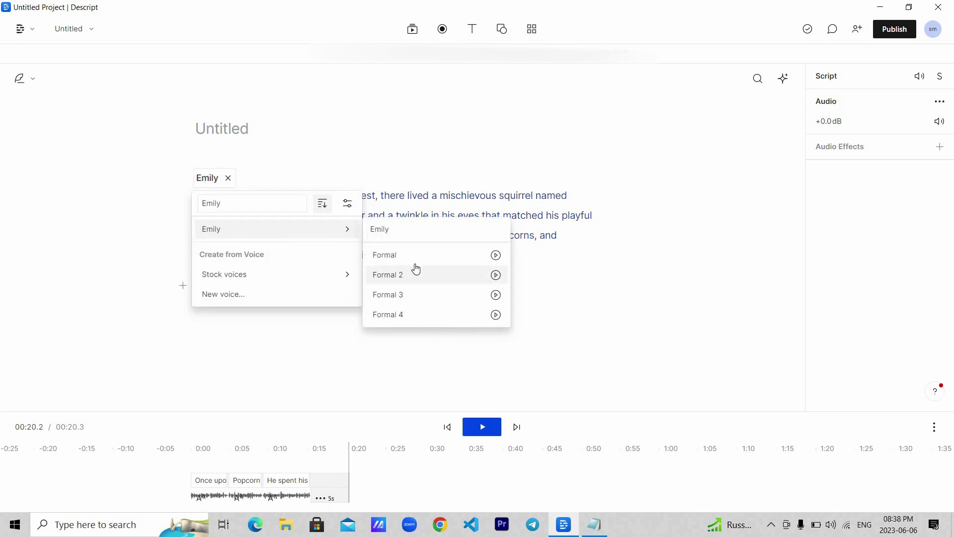
Export the story as MP3 audio.
{"action": "left_click", "coordinate": [892, 29]}
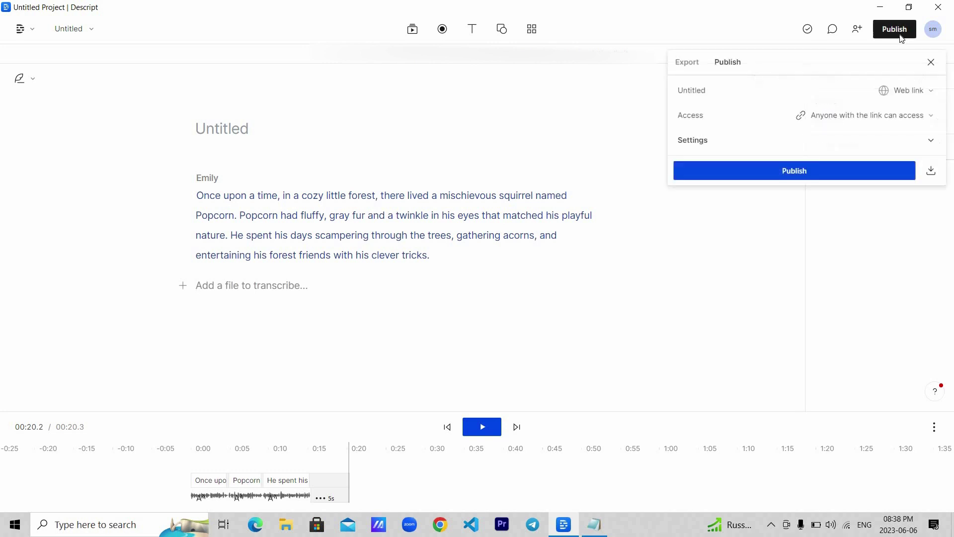
{"action": "left_click", "coordinate": [687, 62]}
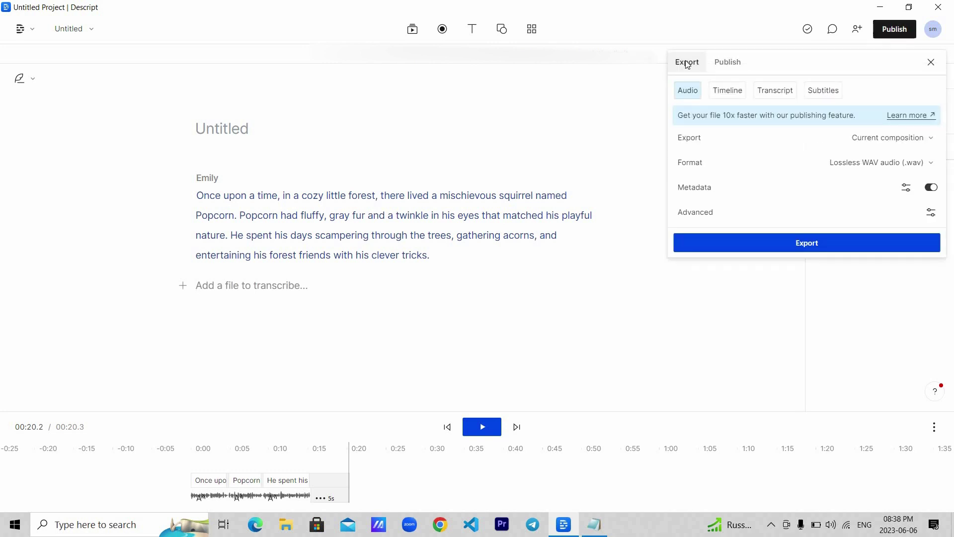
{"action": "left_click", "coordinate": [912, 168]}
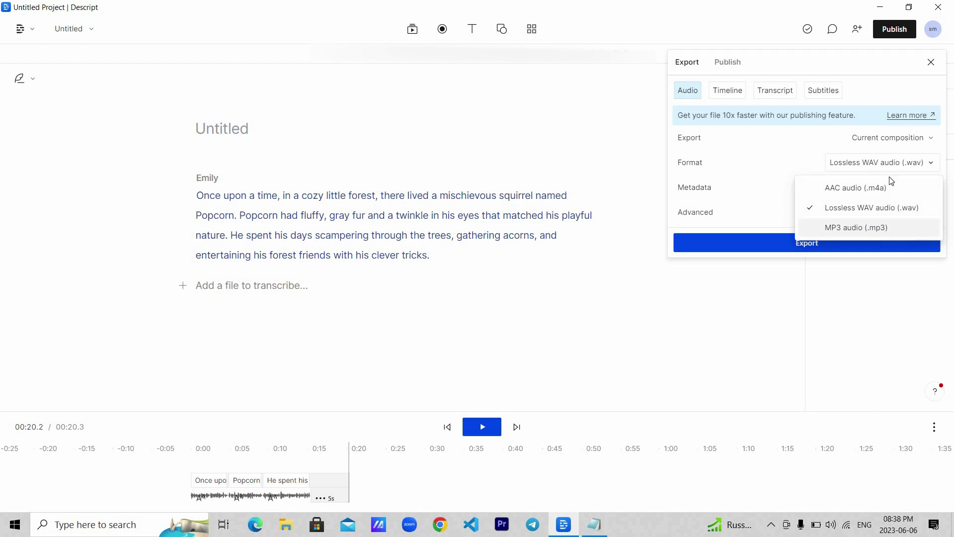
{"action": "left_click", "coordinate": [856, 227]}
{"action": "left_click", "coordinate": [807, 242]}
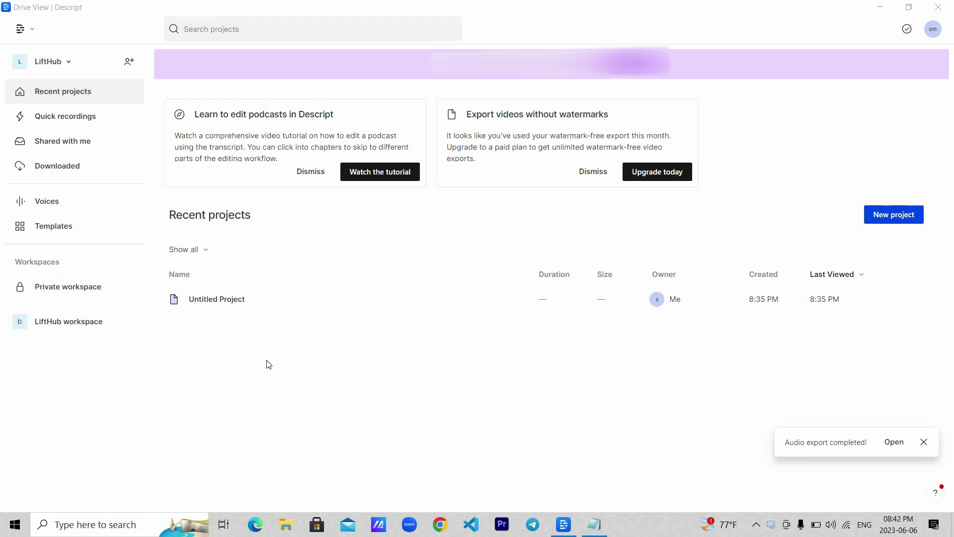
Create a new Overdub voice named lifthub and open its training script.
{"action": "left_click", "coordinate": [50, 203]}
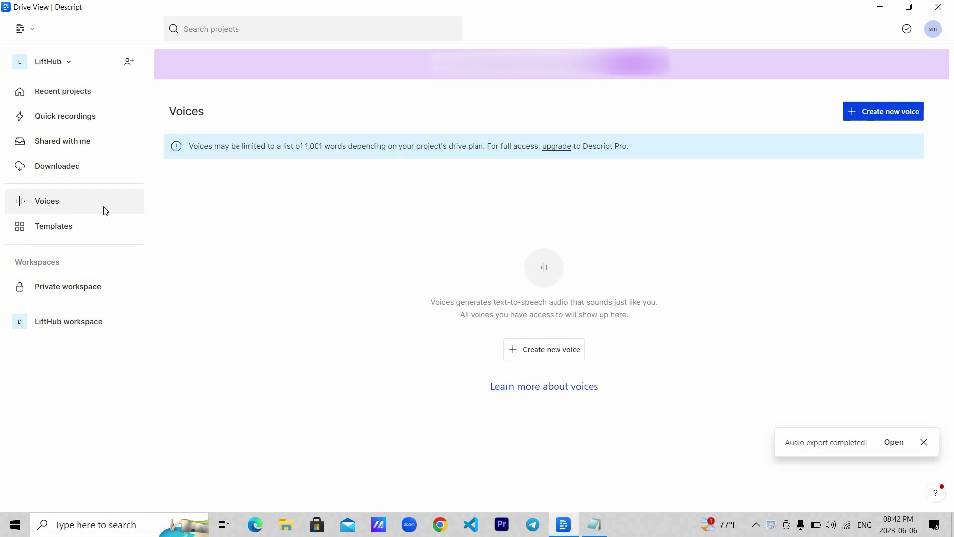
{"action": "left_click", "coordinate": [532, 350]}
{"action": "left_click", "coordinate": [579, 327]}
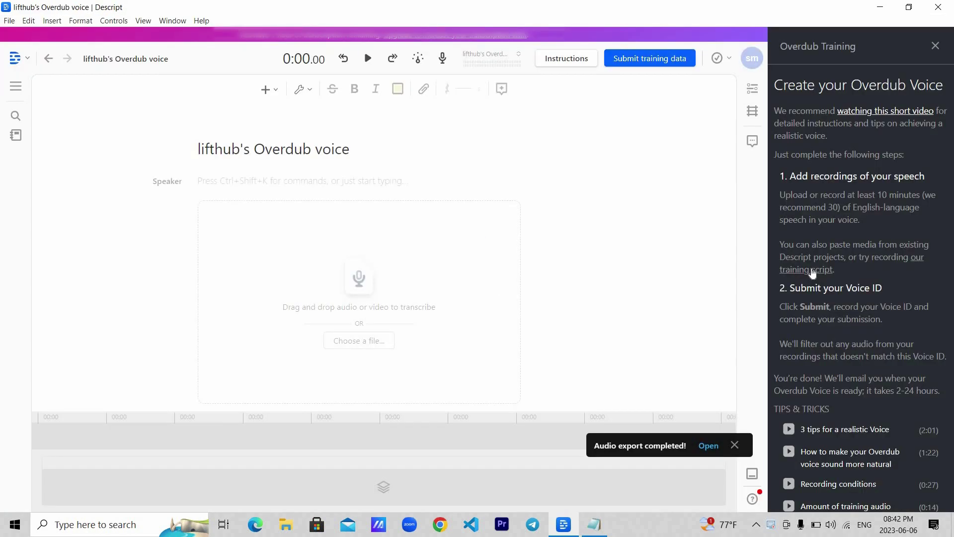
{"action": "left_click", "coordinate": [812, 270]}
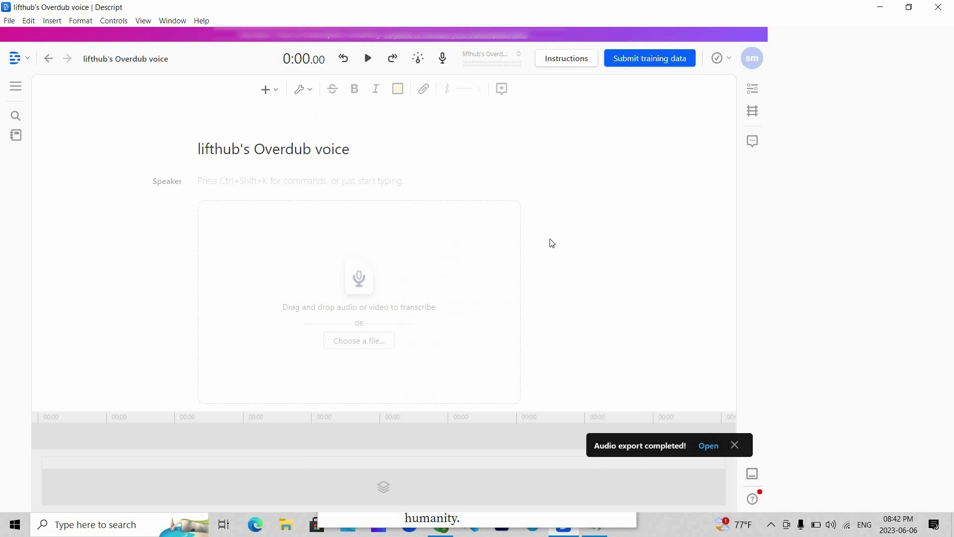
Start a new Windows Voice Recorder recording with the training script's 10 Minutes section in view.
{"action": "scroll", "coordinate": [761, 296], "scroll_direction": "down", "scroll_amount": 2}
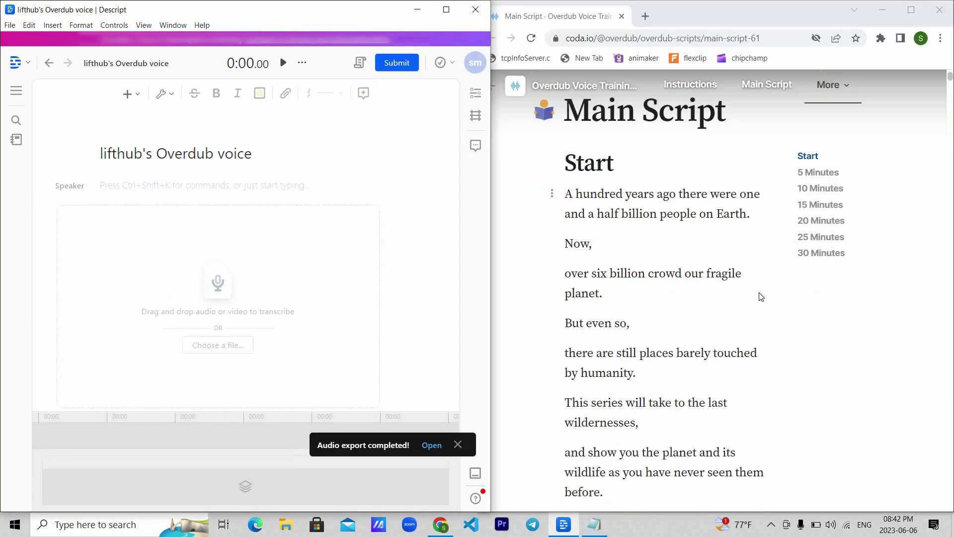
{"action": "scroll", "coordinate": [761, 297], "scroll_direction": "down", "scroll_amount": 5}
{"action": "scroll", "coordinate": [761, 297], "scroll_direction": "down", "scroll_amount": 5}
{"action": "scroll", "coordinate": [761, 296], "scroll_direction": "down", "scroll_amount": 5}
{"action": "scroll", "coordinate": [758, 296], "scroll_direction": "up", "scroll_amount": 15}
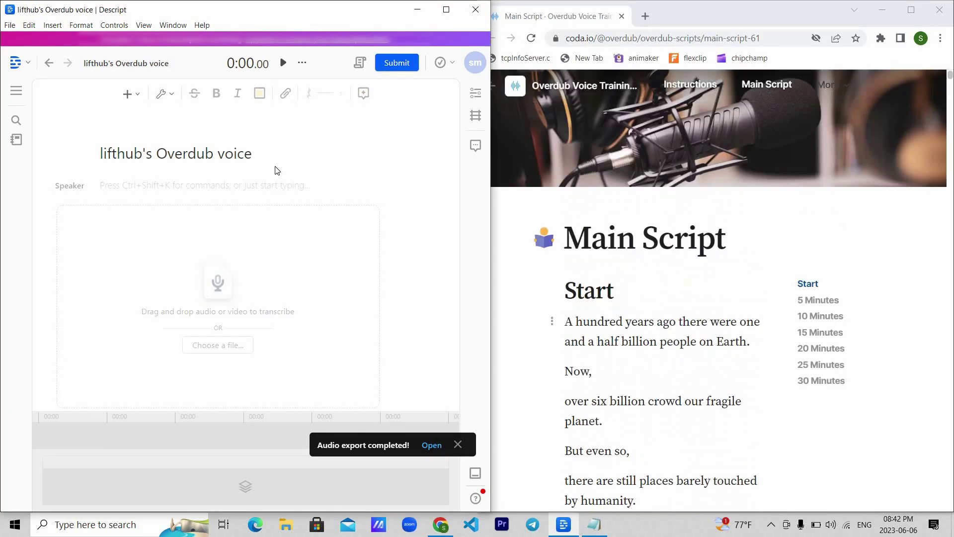
{"action": "key", "text": "super"}
{"action": "type", "text": "voice"}
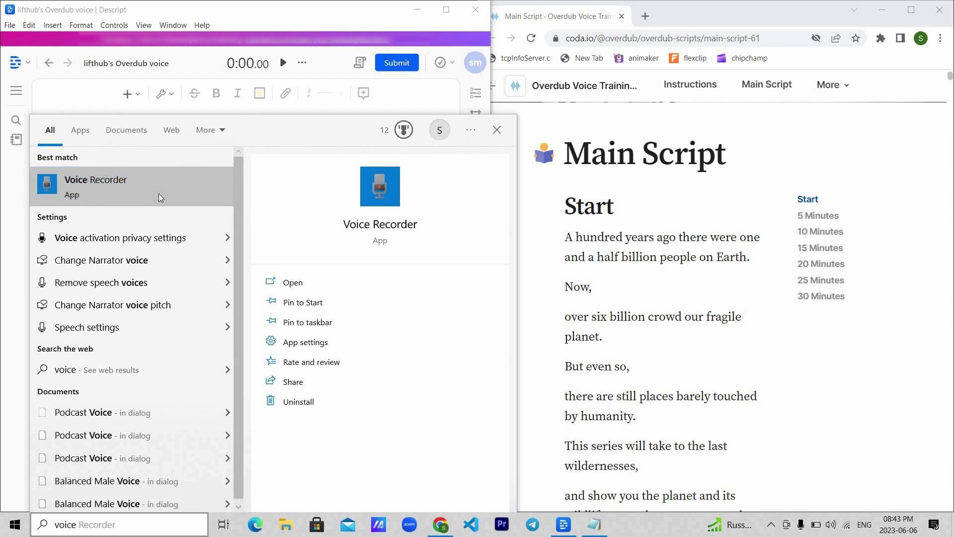
{"action": "left_click", "coordinate": [160, 197]}
{"action": "key", "text": "ctrl+r"}
{"action": "scroll", "coordinate": [845, 290], "scroll_direction": "down", "scroll_amount": 10}
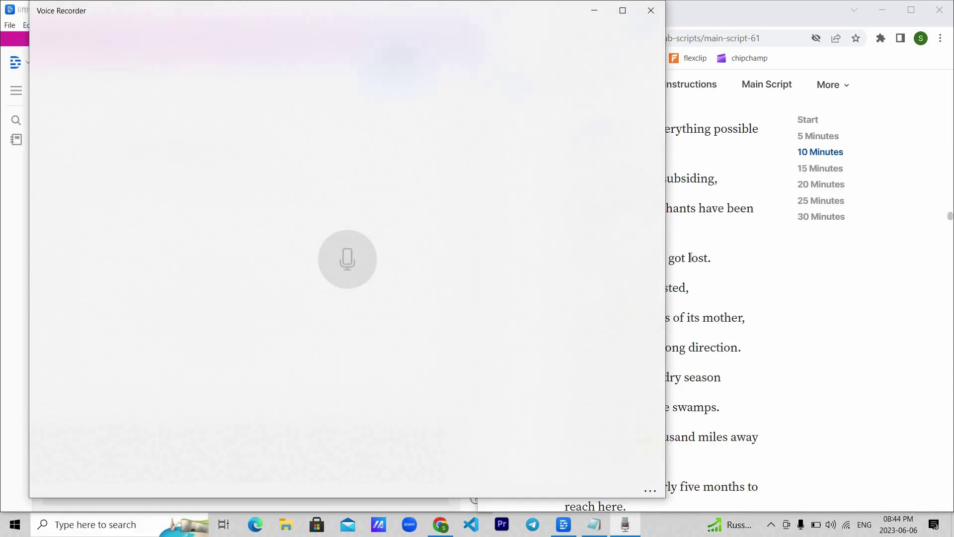
{"action": "left_click", "coordinate": [844, 291]}
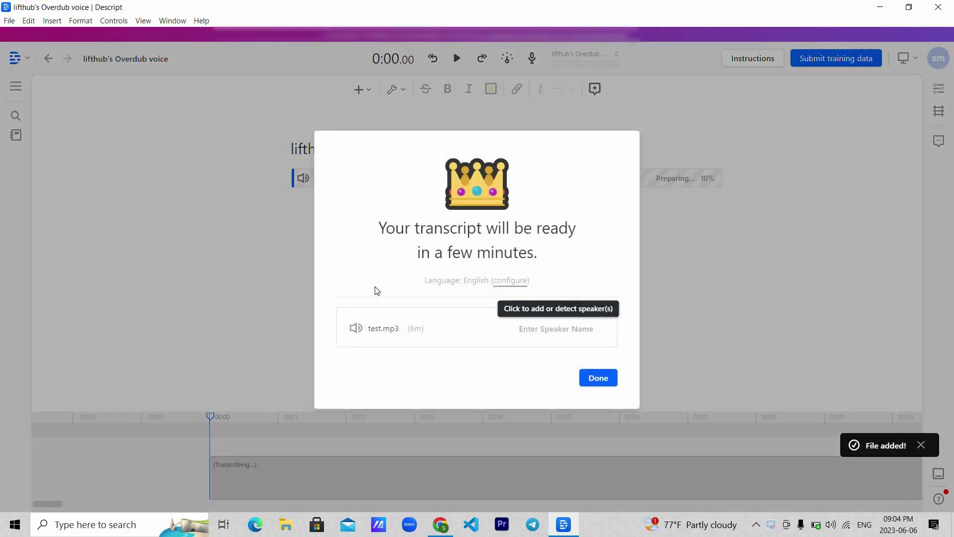
Set Lifthub as the speaker for test.mp3 and finish transcription setup.
{"action": "left_click", "coordinate": [556, 328]}
{"action": "type", "text": "Lifthub"}
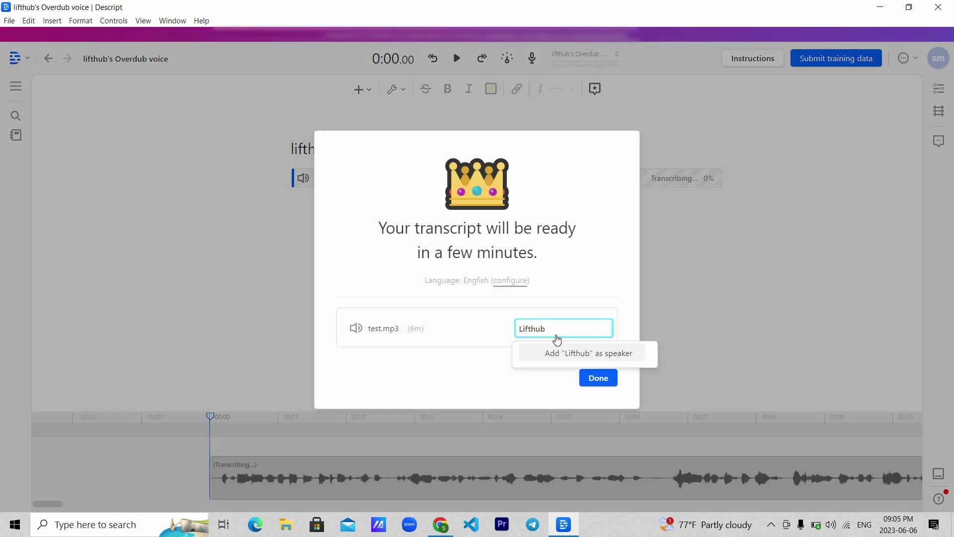
{"action": "left_click", "coordinate": [598, 377]}
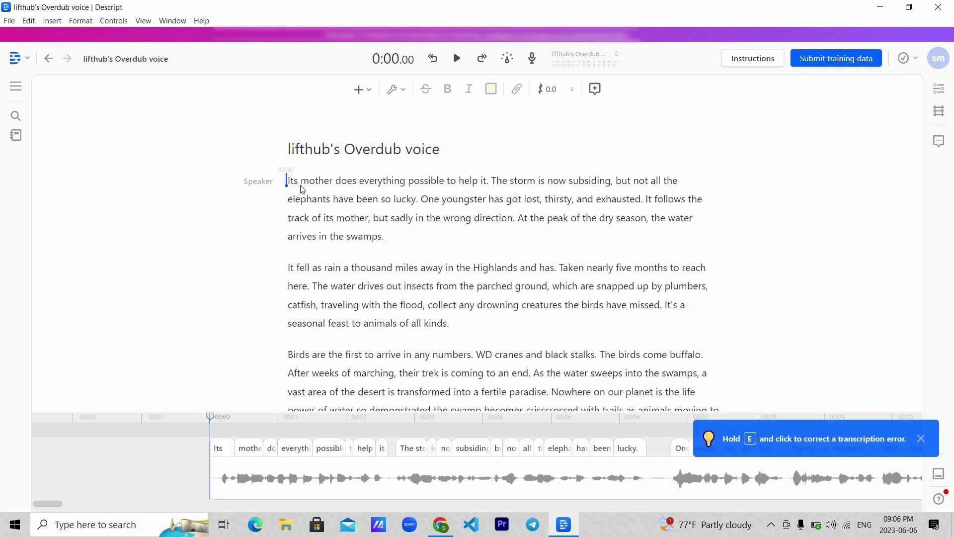
Correct the transcript's opening word from Its to It's.
{"action": "right_click", "coordinate": [296, 184]}
{"action": "left_click", "coordinate": [312, 191]}
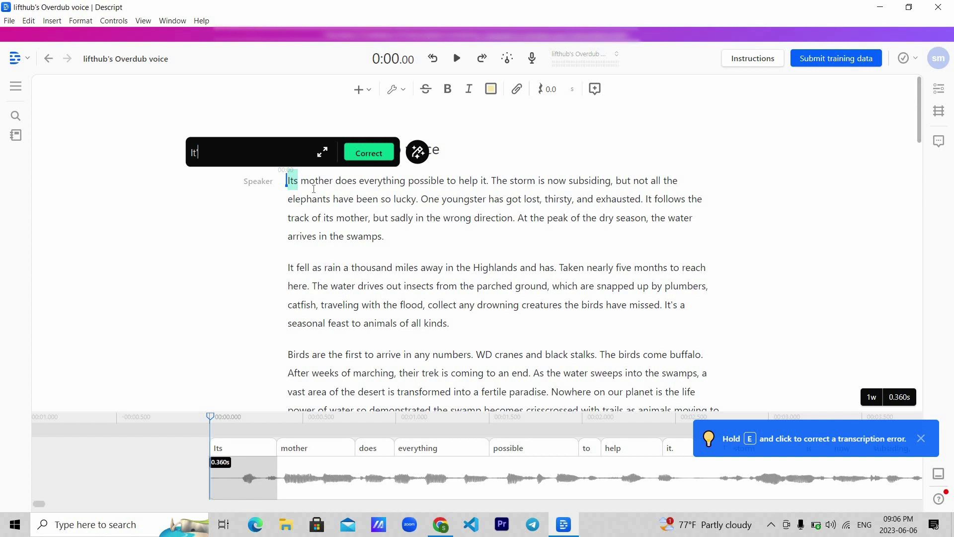
{"action": "left_click", "coordinate": [368, 152]}
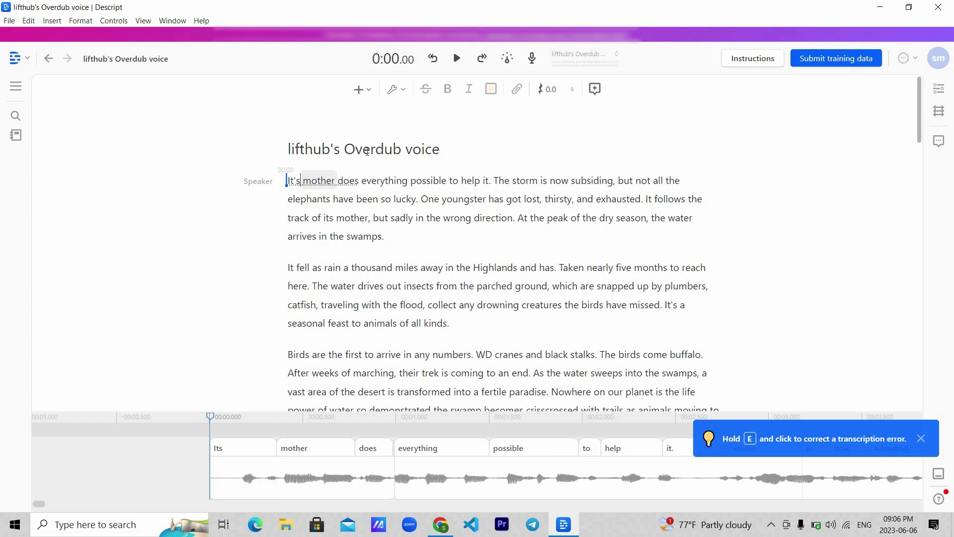
{"action": "scroll", "coordinate": [664, 162], "scroll_direction": "down", "scroll_amount": 5}
{"action": "left_click", "coordinate": [664, 162]}
{"action": "scroll", "coordinate": [585, 283], "scroll_direction": "down", "scroll_amount": 10}
{"action": "scroll", "coordinate": [588, 291], "scroll_direction": "down", "scroll_amount": 10}
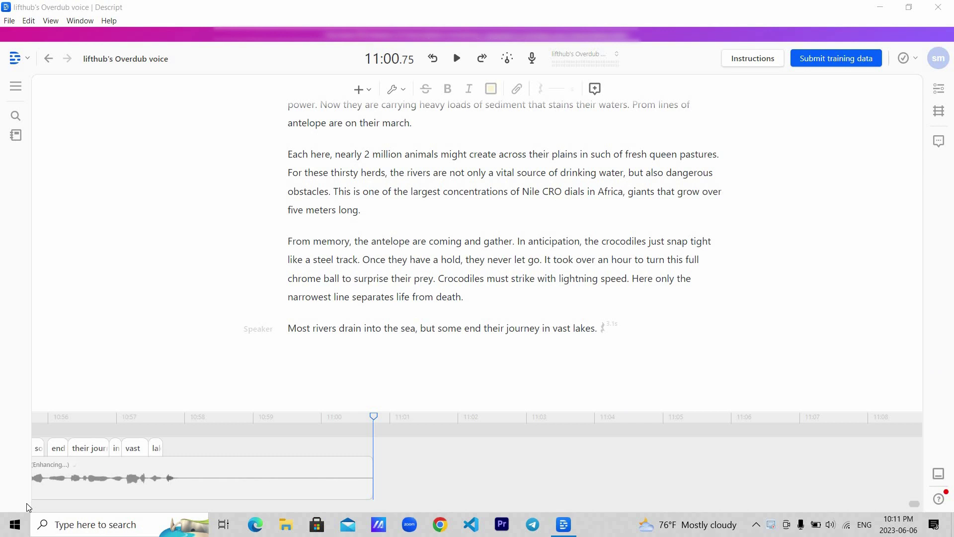
Record the voice ID statement and submit it to create the lifthub voice.
{"action": "left_click", "coordinate": [836, 59]}
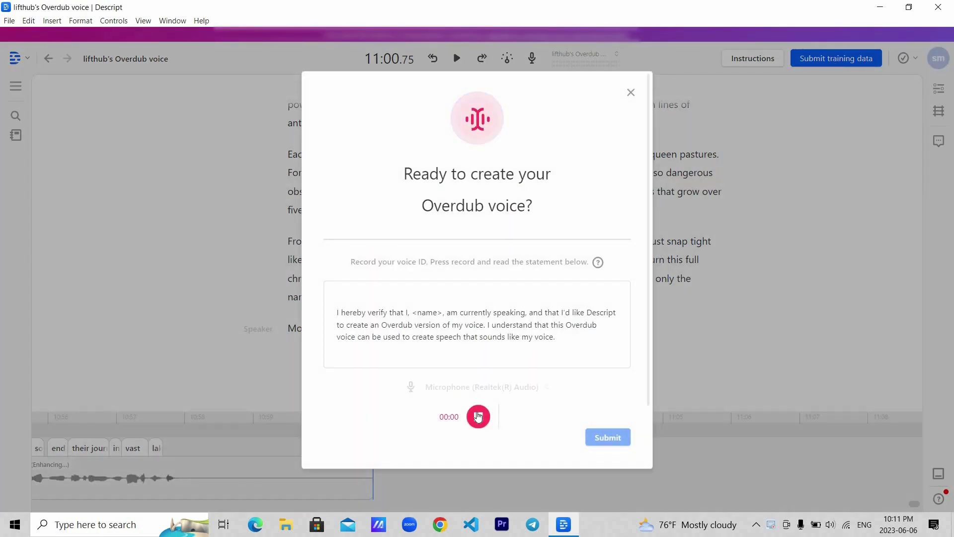
{"action": "left_click", "coordinate": [478, 417]}
{"action": "left_click", "coordinate": [478, 417]}
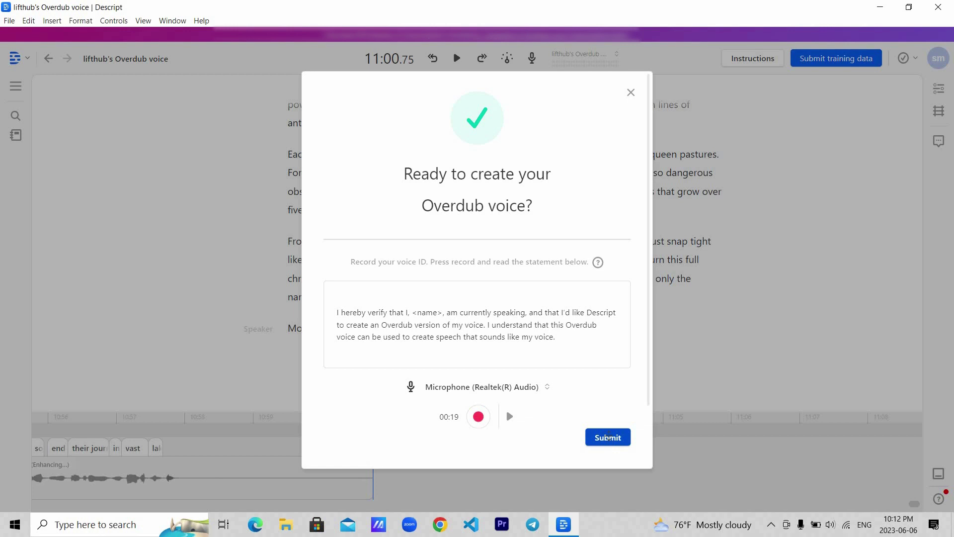
{"action": "left_click", "coordinate": [608, 437]}
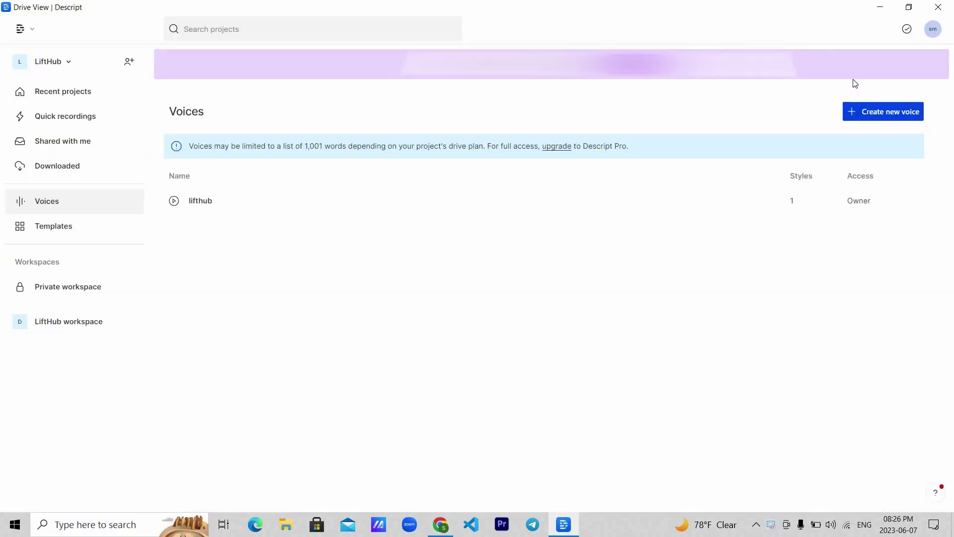
Create project 'my voice', set lifthub as the script's speaker, and play the story.
{"action": "left_click", "coordinate": [868, 116]}
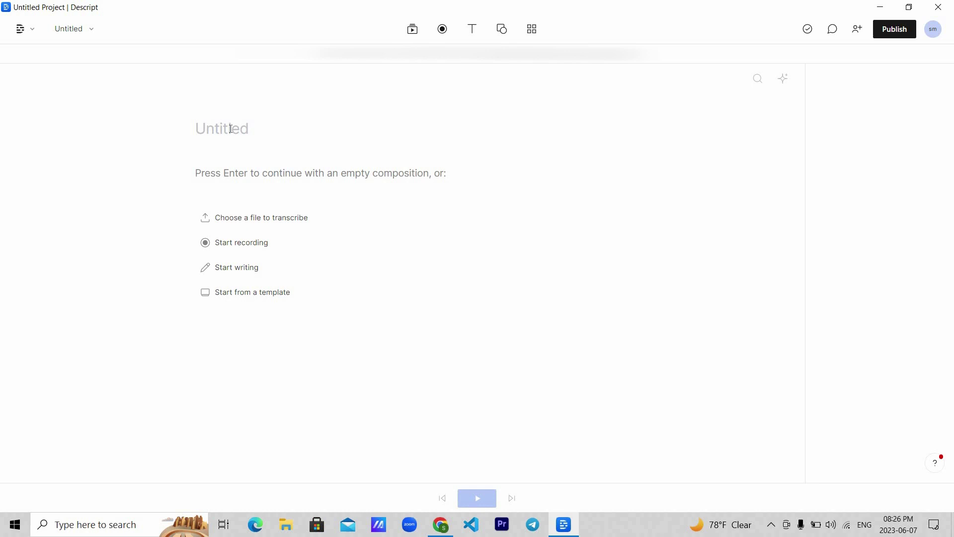
{"action": "type", "text": "my voice"}
{"action": "key", "text": "Return"}
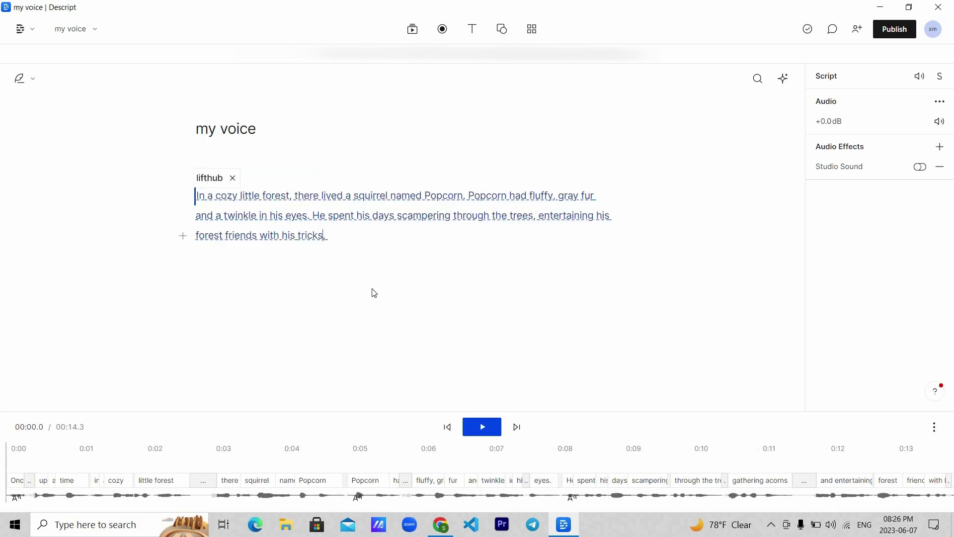
{"action": "left_click", "coordinate": [214, 179]}
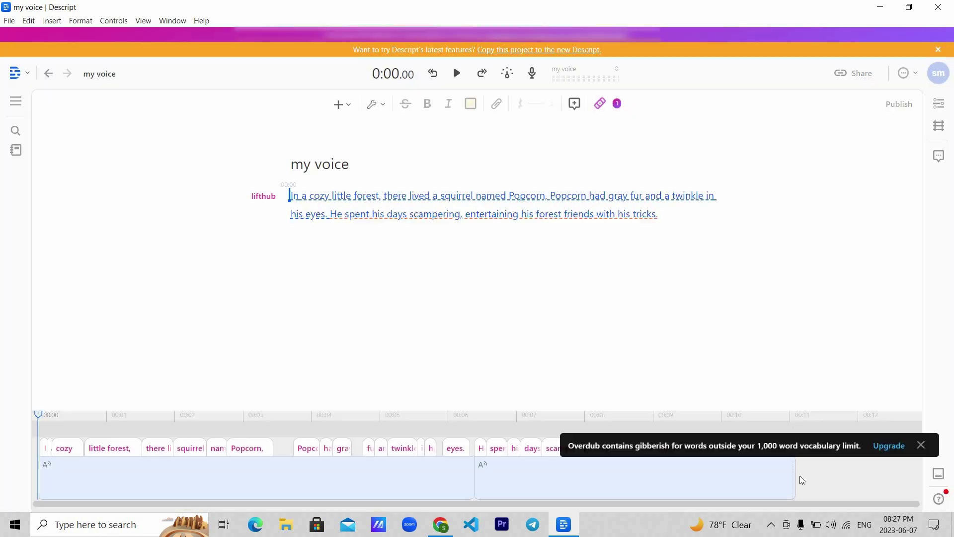
{"action": "left_click", "coordinate": [458, 73]}
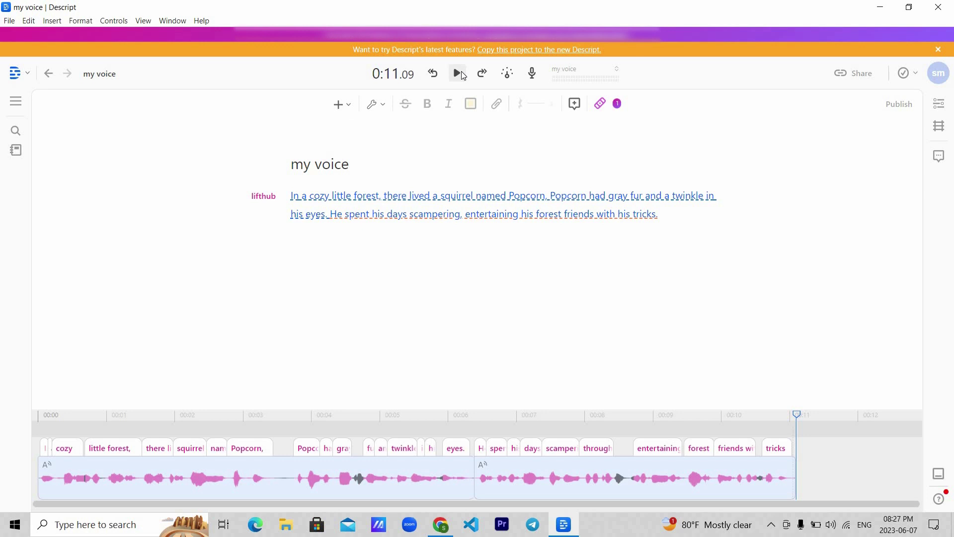
Export the 'my voice' project as an audio file from the Share panel's Export tab.
{"action": "left_click", "coordinate": [852, 73]}
{"action": "left_click", "coordinate": [402, 68]}
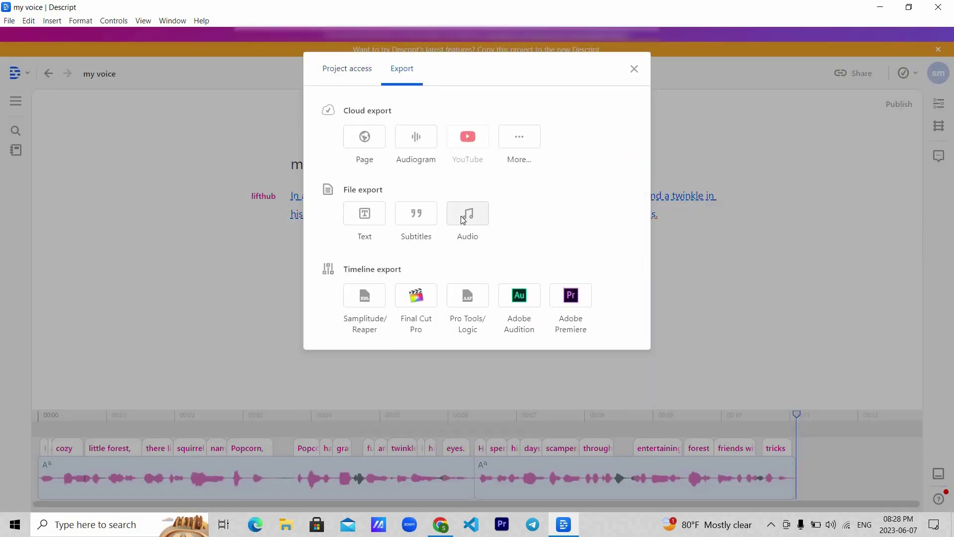
{"action": "left_click", "coordinate": [462, 212]}
{"action": "scroll", "coordinate": [444, 236], "scroll_direction": "down", "scroll_amount": 3}
{"action": "left_click", "coordinate": [612, 418]}
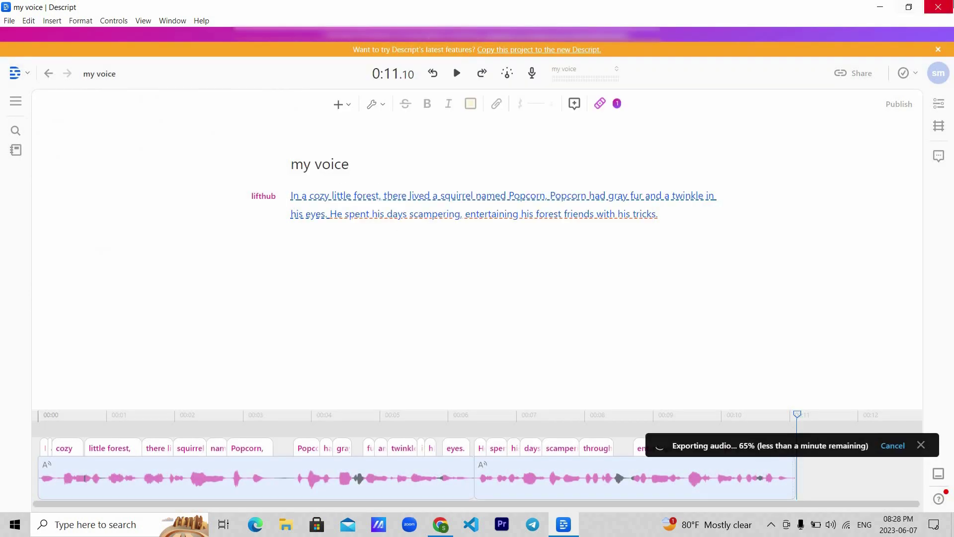